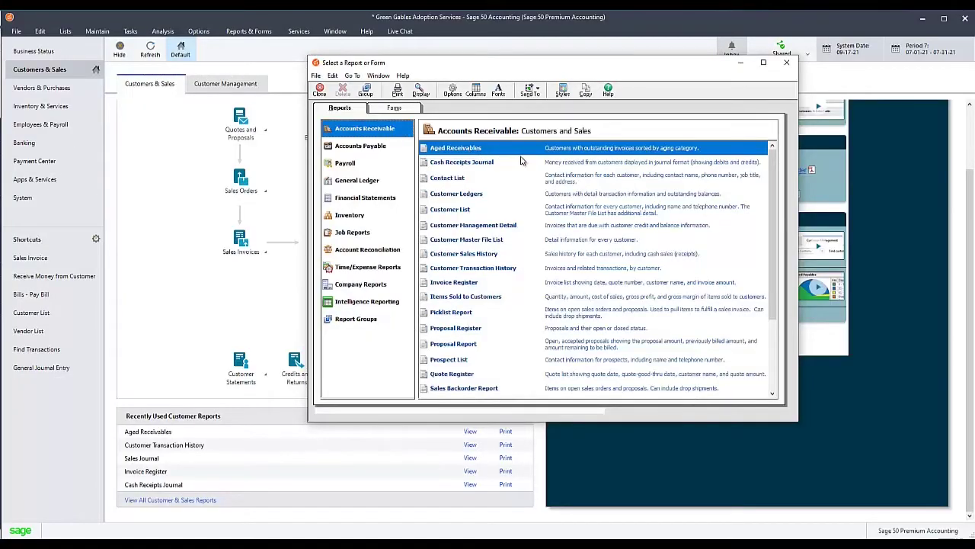
- Close the report selection window and copy the data directory path from the company information, leaving the company details unedited
{"action": "left_click", "coordinate": [788, 64]}
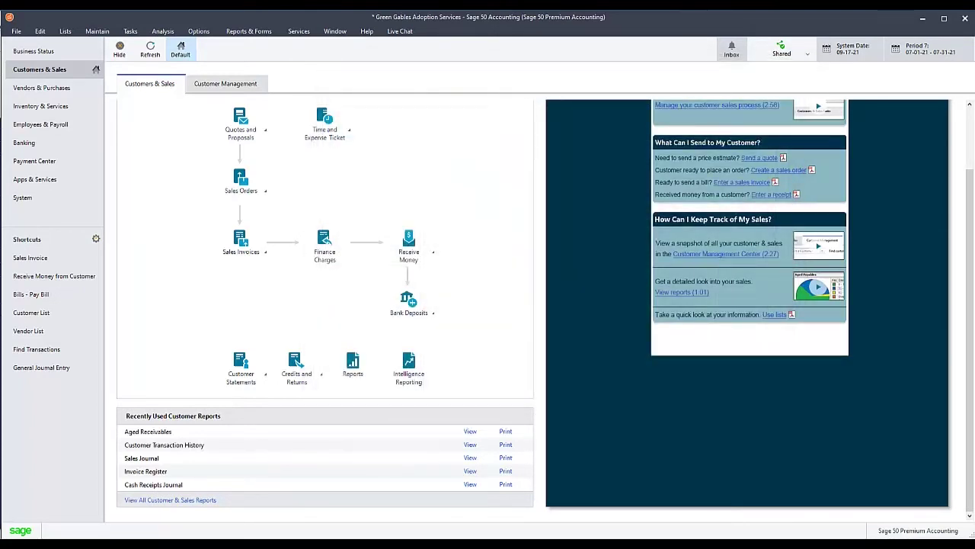
{"action": "left_click", "coordinate": [97, 31]}
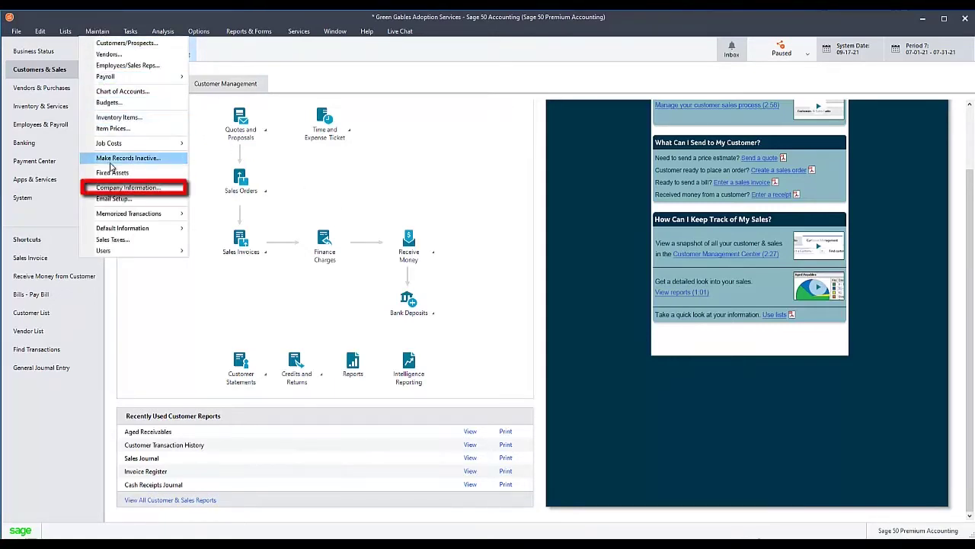
{"action": "left_click", "coordinate": [122, 187]}
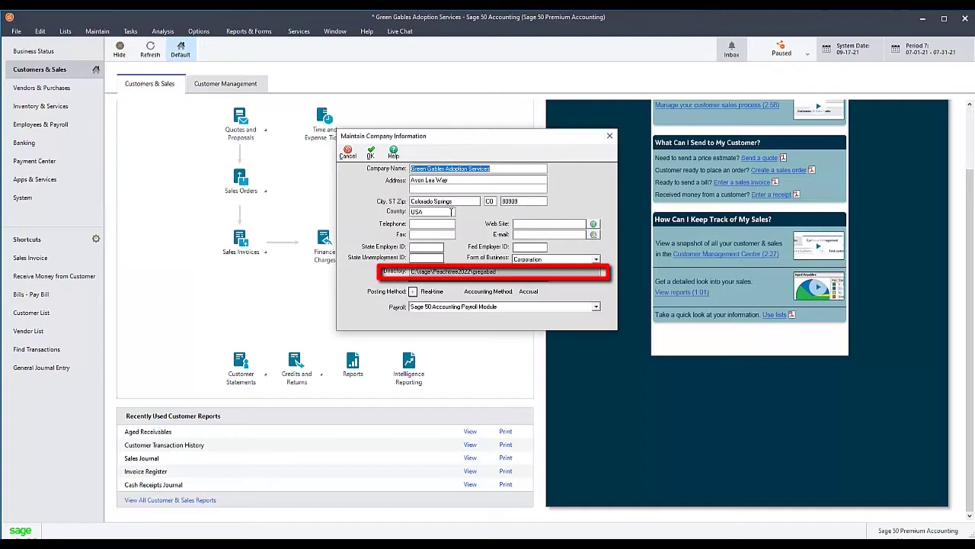
{"action": "left_click", "coordinate": [507, 272]}
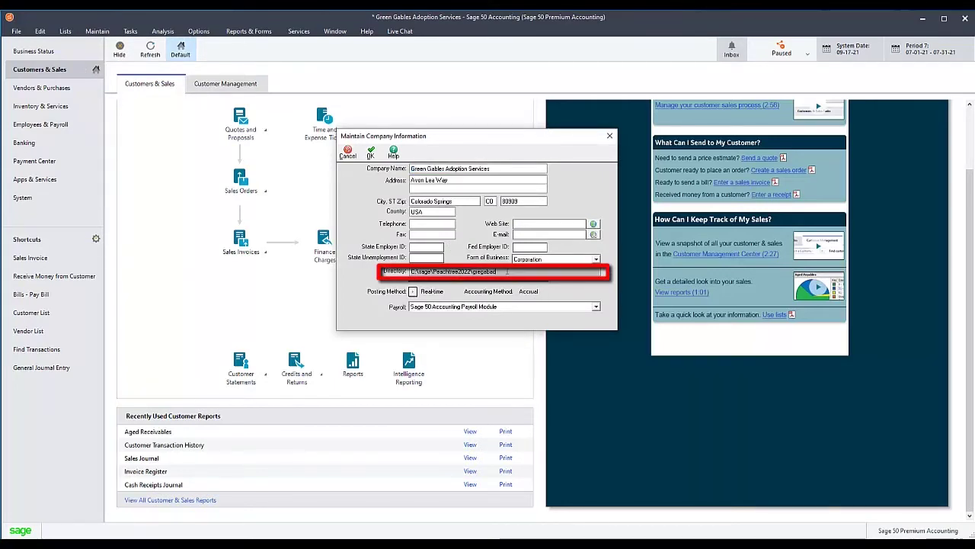
{"action": "left_click_drag", "start_coordinate": [507, 271], "coordinate": [376, 268]}
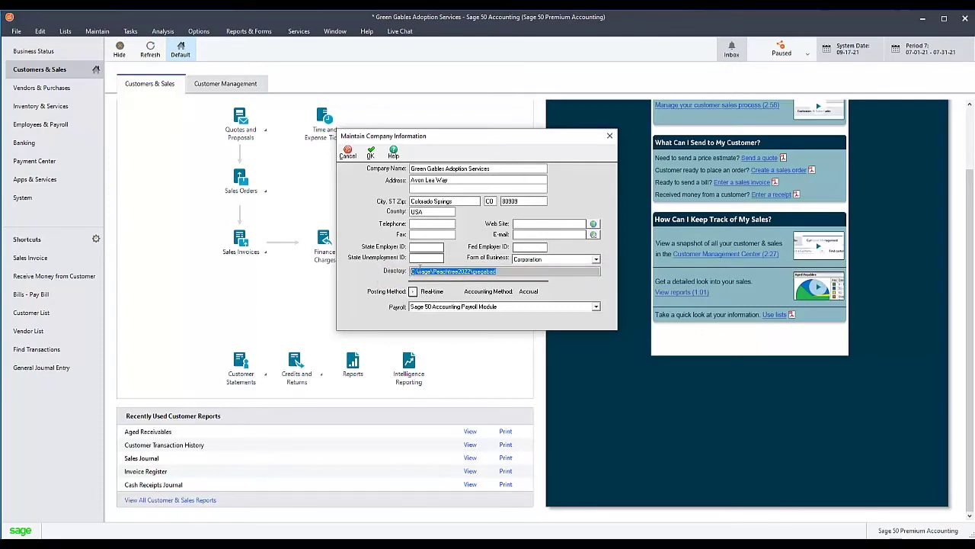
{"action": "right_click", "coordinate": [420, 270]}
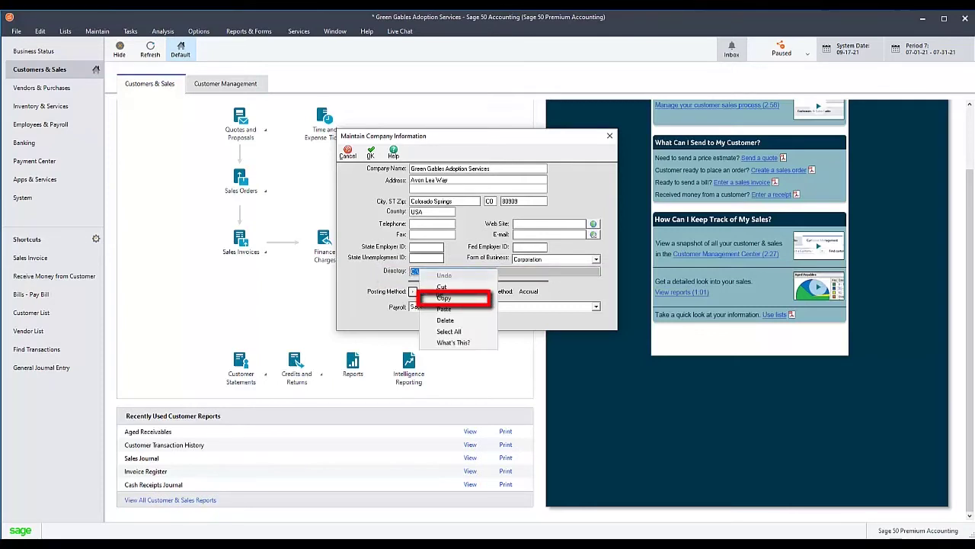
{"action": "left_click", "coordinate": [445, 299]}
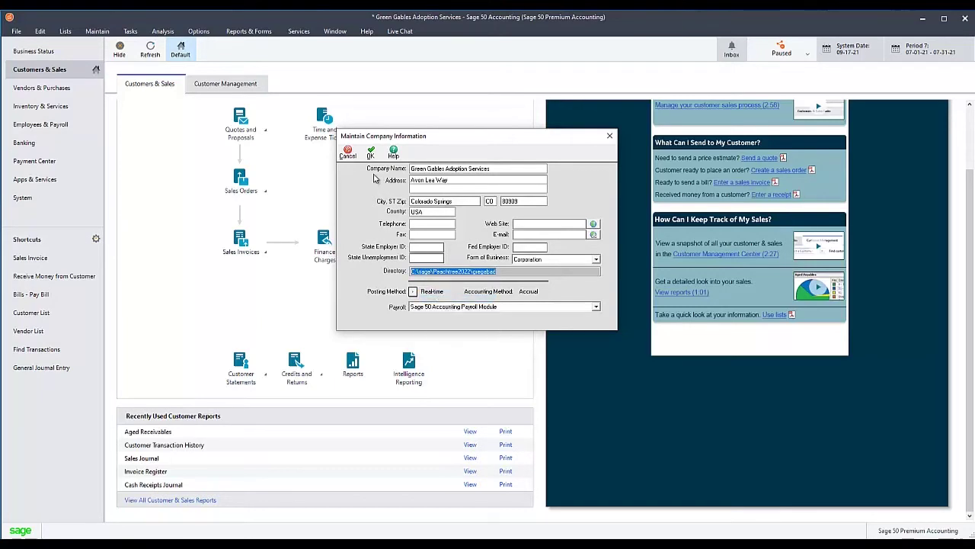
{"action": "left_click", "coordinate": [354, 157]}
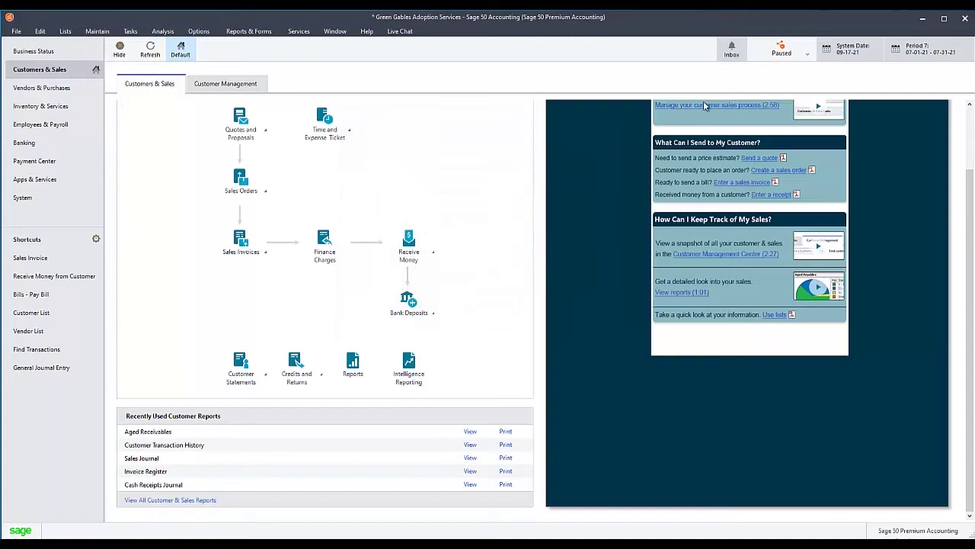
- Exit Sage 50 and open the copied path C:\sage\Peachtree2022\gregabad in File Explorer
{"action": "left_click", "coordinate": [965, 18]}
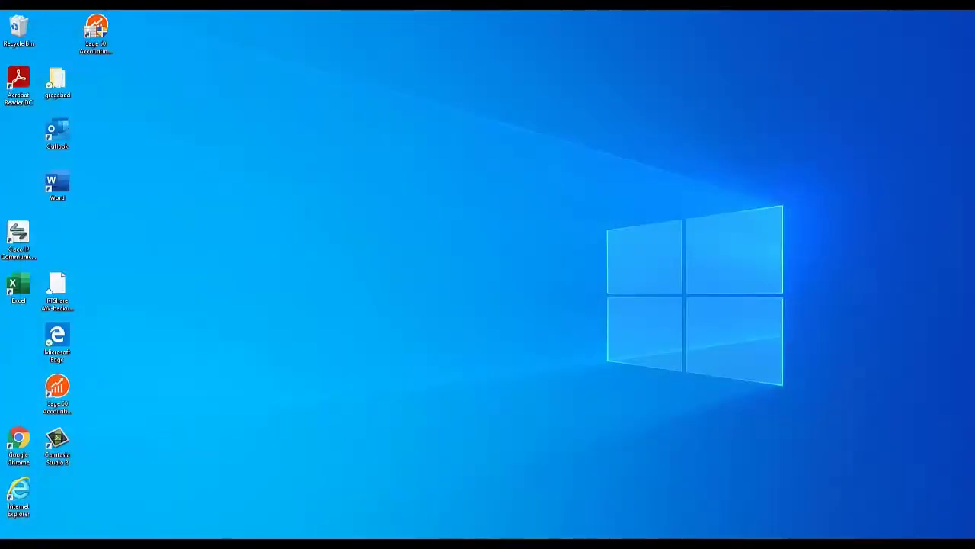
{"action": "key", "text": "super+e"}
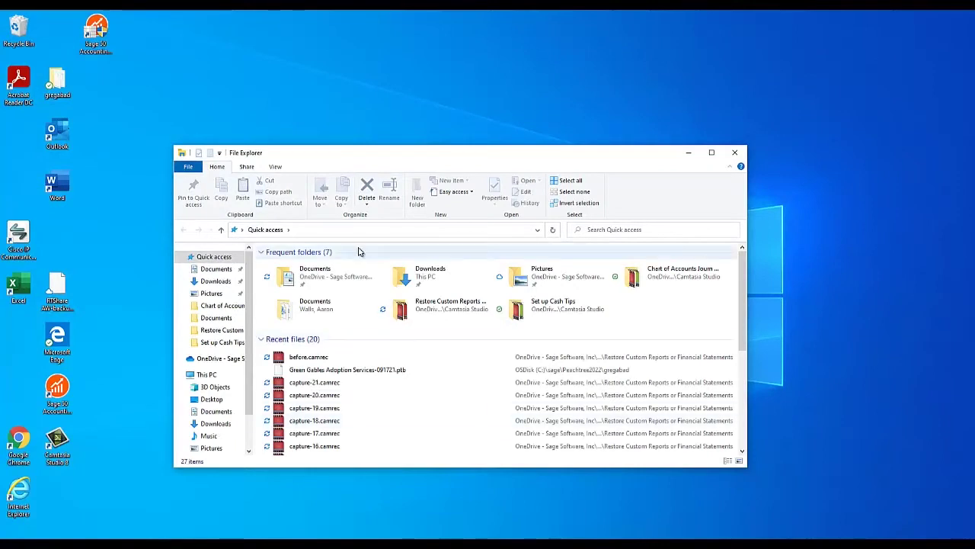
{"action": "left_click", "coordinate": [345, 229]}
{"action": "key", "text": "ctrl+v"}
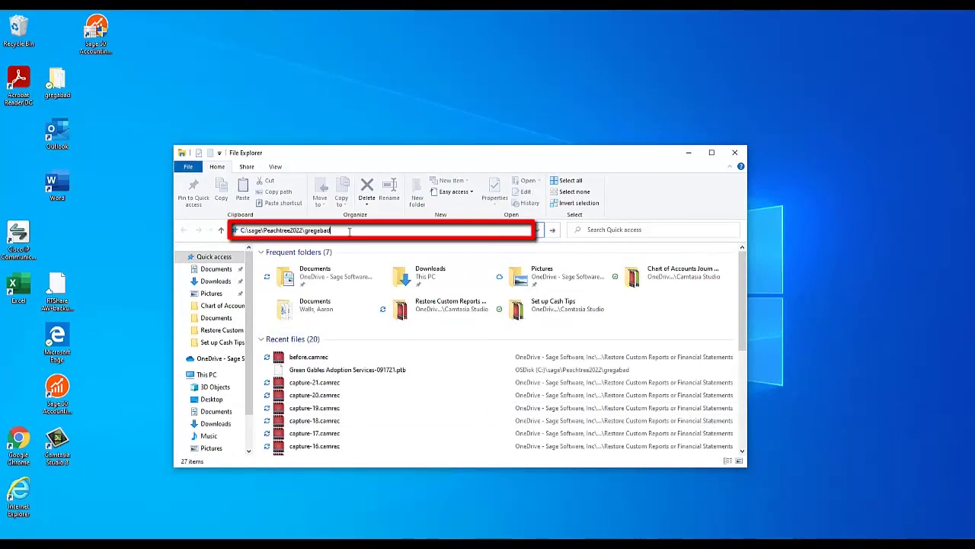
{"action": "key", "text": "Return"}
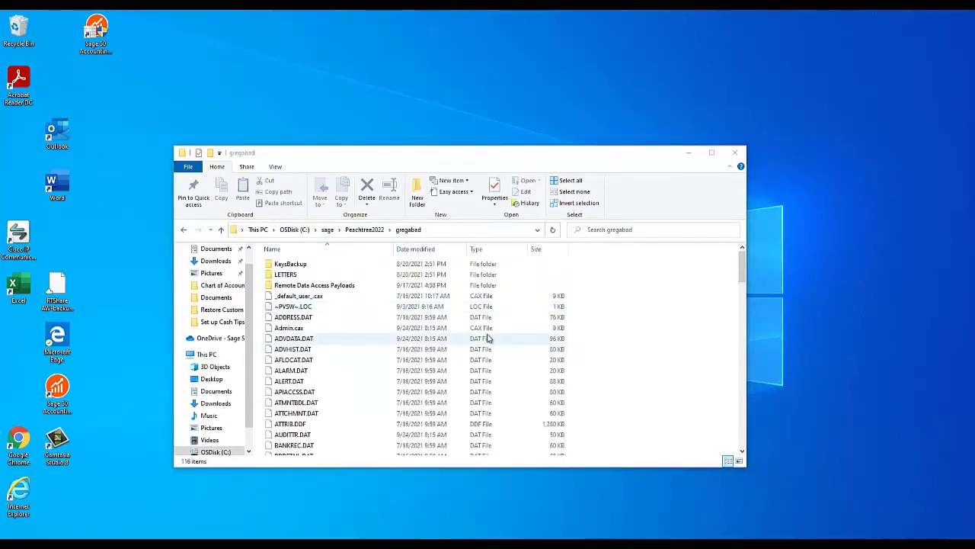
- Rename the file RPTDATA.DAT in the company data folder as OLDRPTDATA.DAT
{"action": "scroll", "coordinate": [487, 340], "scroll_direction": "down", "scroll_amount": 3}
{"action": "scroll", "coordinate": [488, 337], "scroll_direction": "down", "scroll_amount": 12}
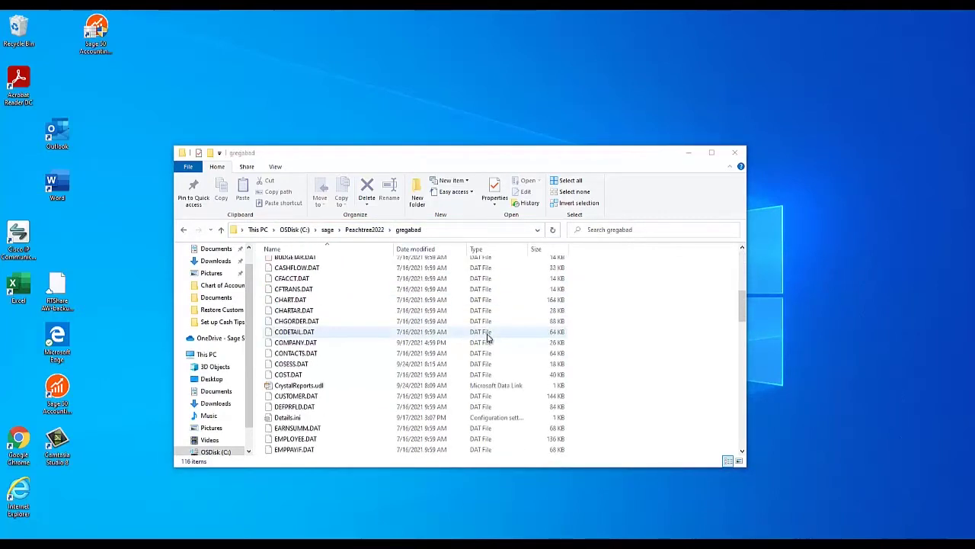
{"action": "scroll", "coordinate": [487, 338], "scroll_direction": "down", "scroll_amount": 12}
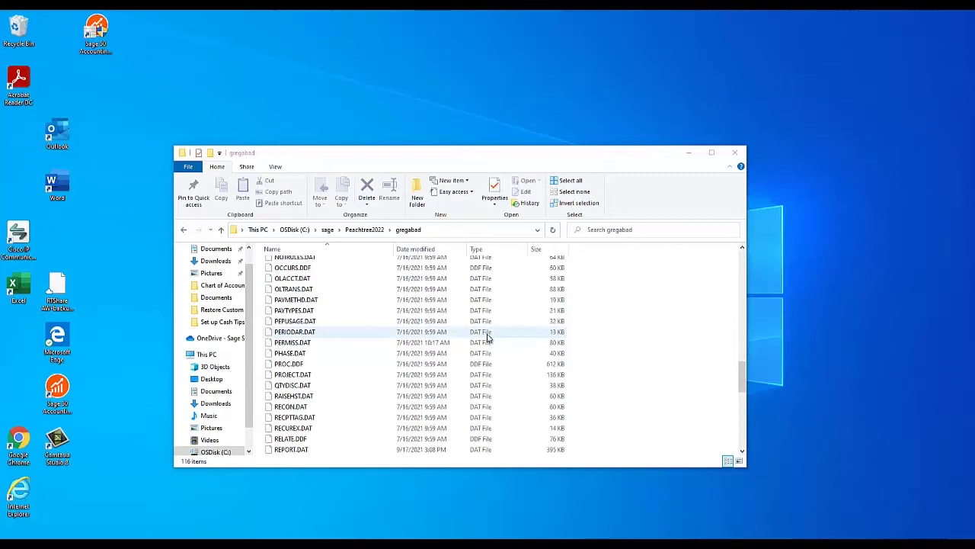
{"action": "scroll", "coordinate": [488, 337], "scroll_direction": "down", "scroll_amount": 2}
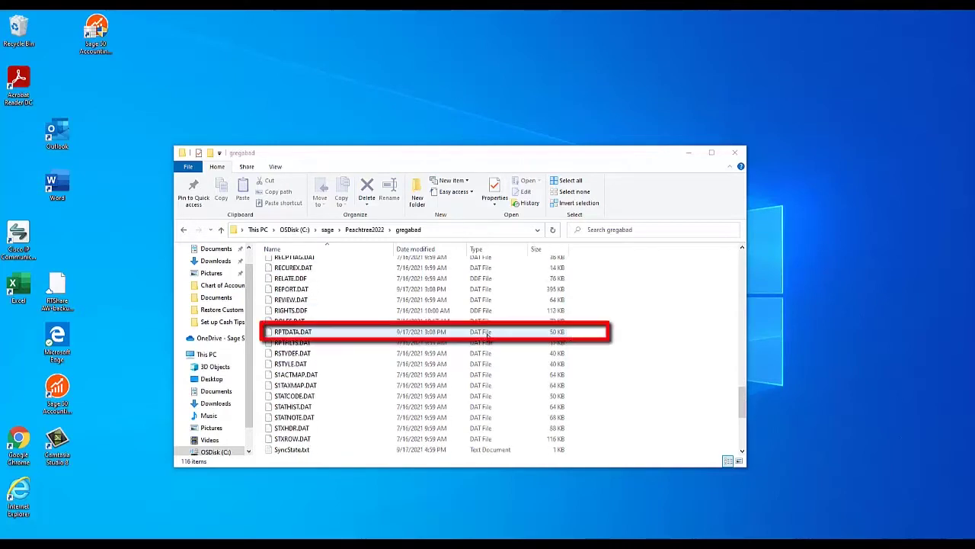
{"action": "left_click", "coordinate": [372, 333]}
{"action": "right_click", "coordinate": [372, 334]}
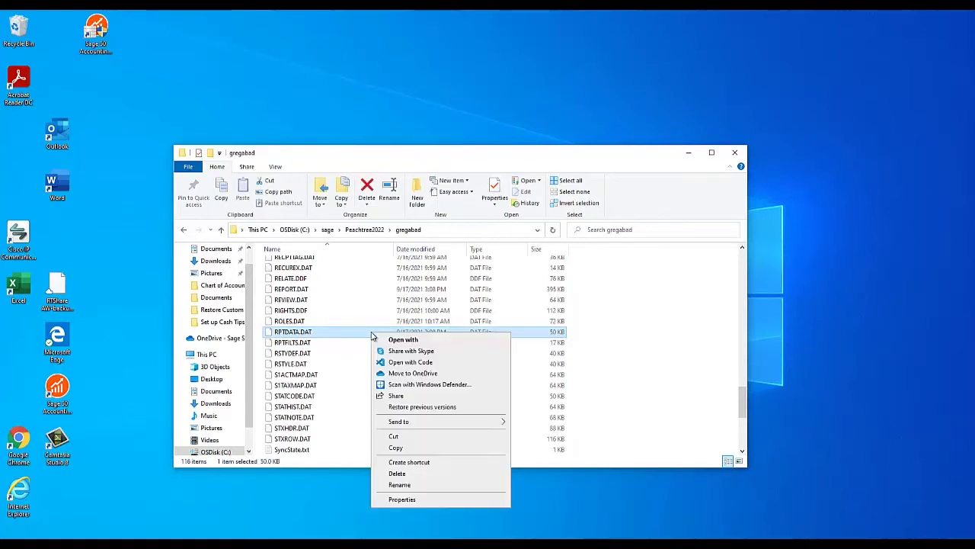
{"action": "left_click", "coordinate": [420, 485]}
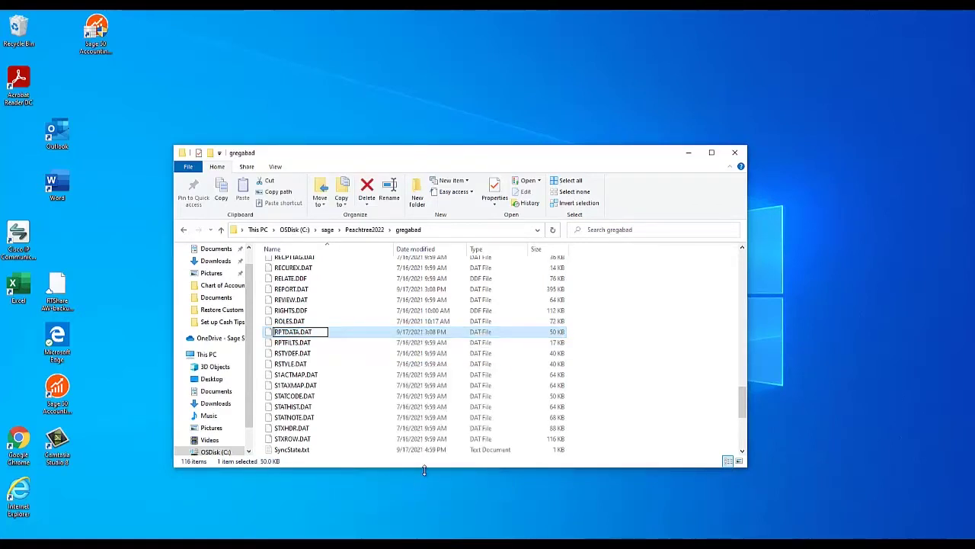
{"action": "key", "text": "Home"}
{"action": "type", "text": "OLD"}
{"action": "key", "text": "Return"}
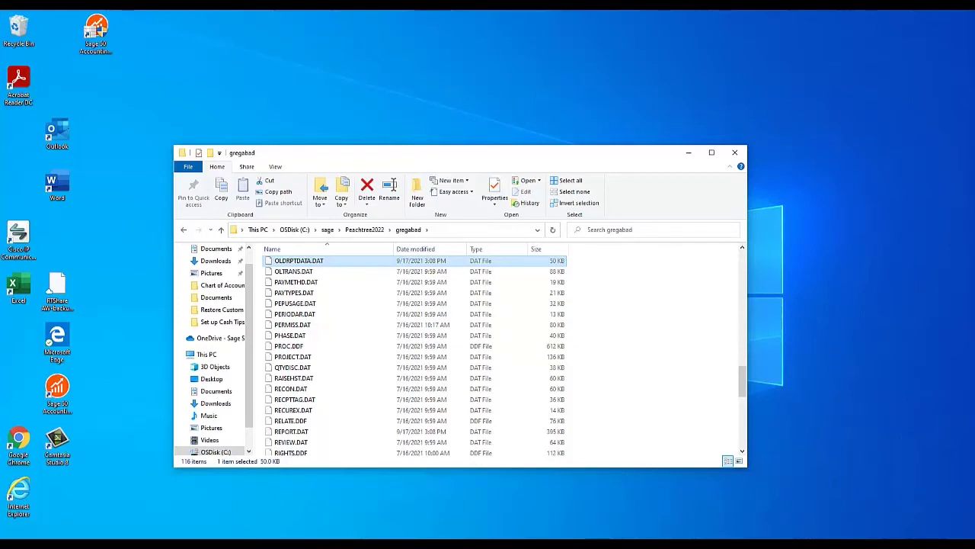
- Copy the backup file Green Gables Adoption Services-091721.ptb from the company data folder to the desktop
{"action": "scroll", "coordinate": [588, 353], "scroll_direction": "down", "scroll_amount": 2}
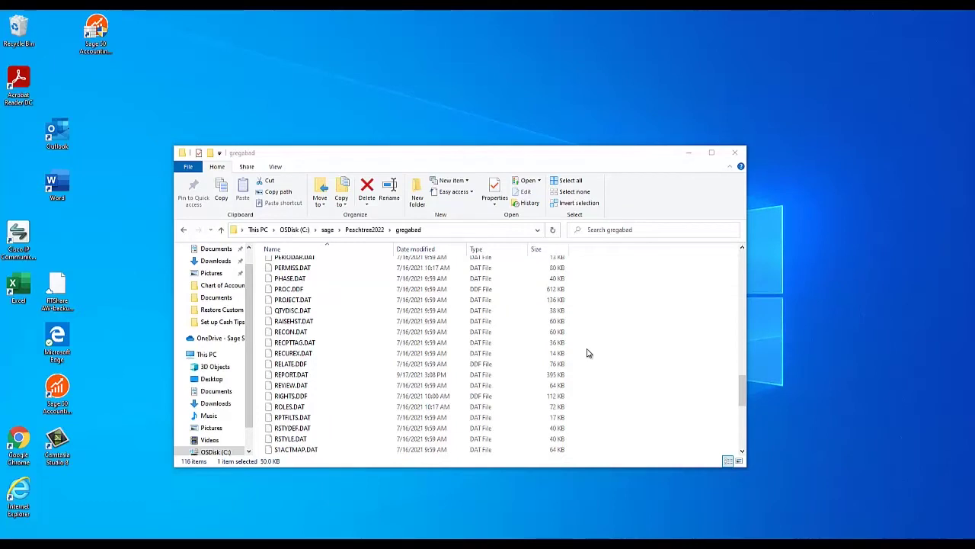
{"action": "scroll", "coordinate": [586, 349], "scroll_direction": "down", "scroll_amount": 1}
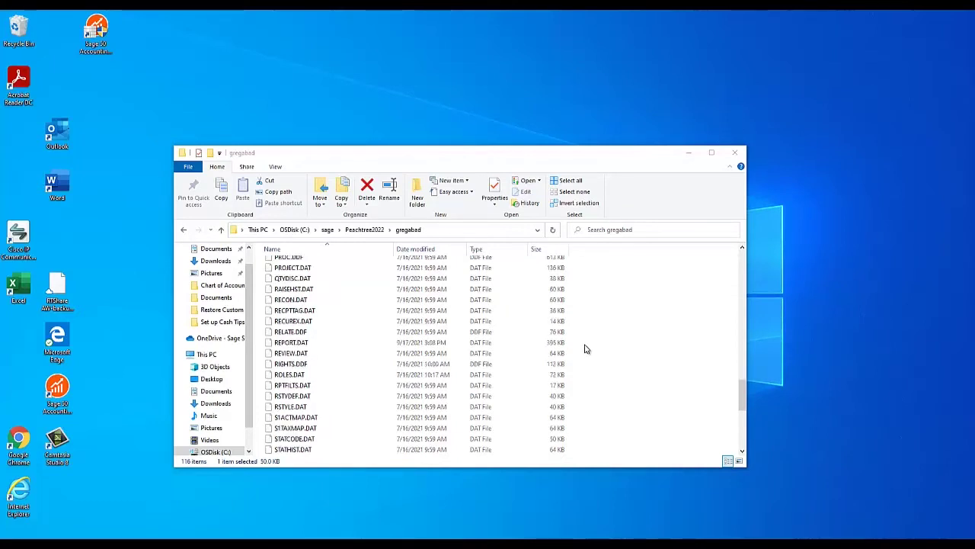
{"action": "scroll", "coordinate": [586, 349], "scroll_direction": "up", "scroll_amount": 1}
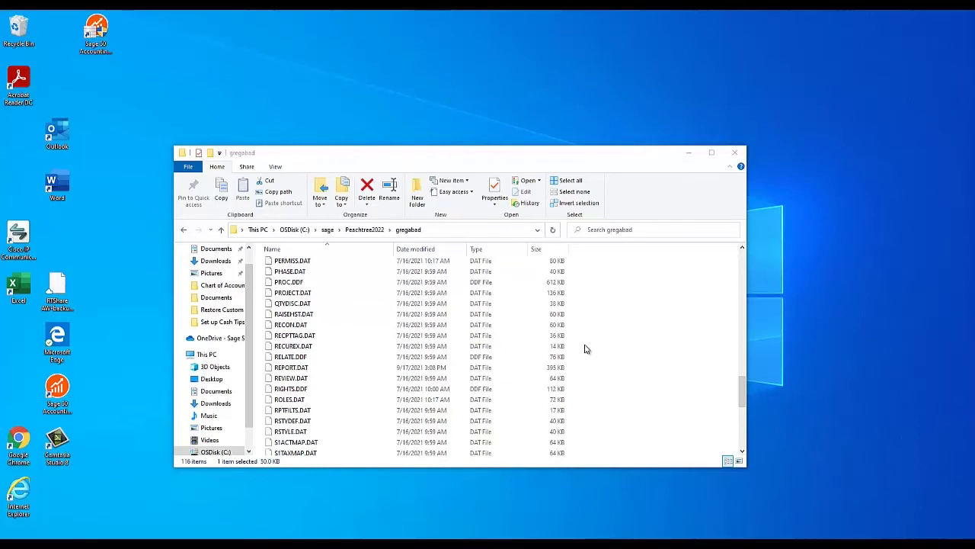
{"action": "scroll", "coordinate": [586, 349], "scroll_direction": "down", "scroll_amount": 1}
{"action": "scroll", "coordinate": [586, 349], "scroll_direction": "down", "scroll_amount": 2}
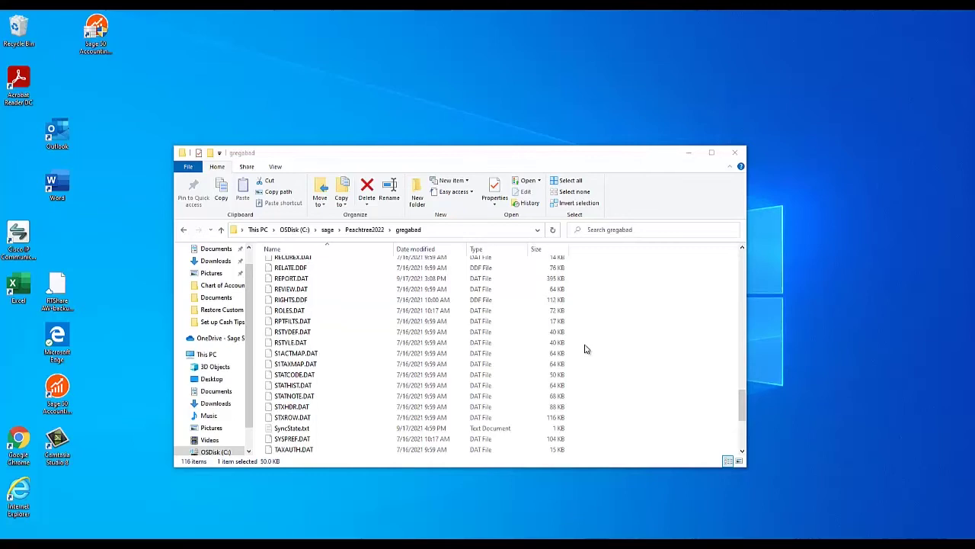
{"action": "scroll", "coordinate": [586, 349], "scroll_direction": "down", "scroll_amount": 3}
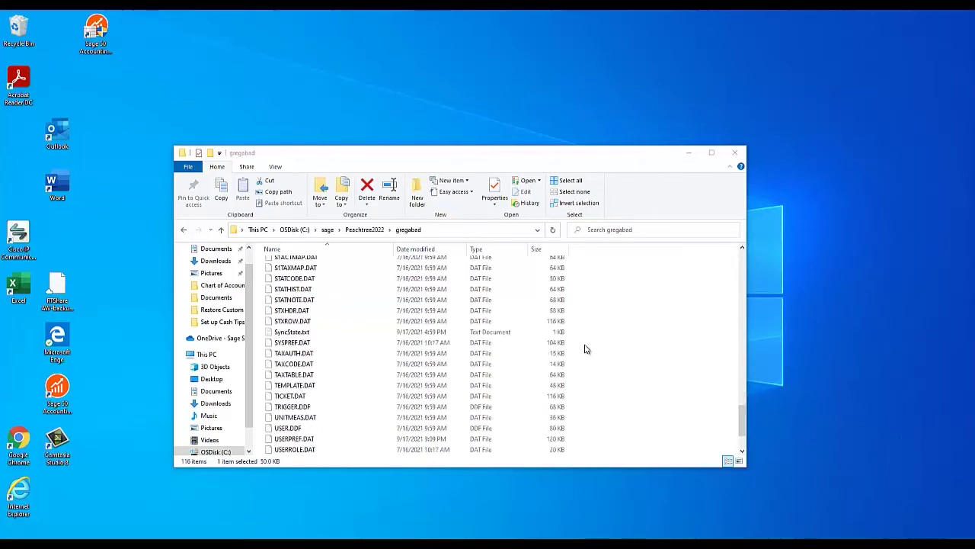
{"action": "scroll", "coordinate": [586, 349], "scroll_direction": "down", "scroll_amount": 2}
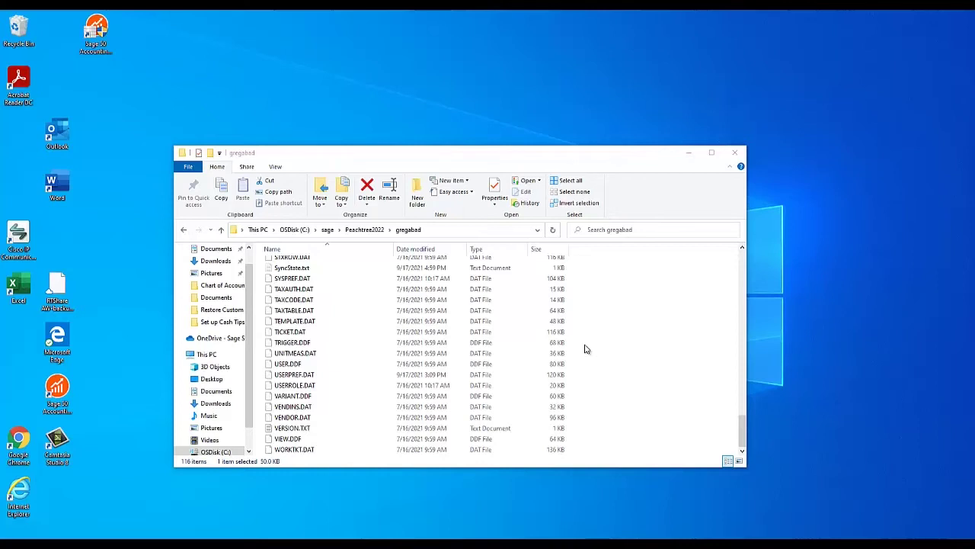
{"action": "scroll", "coordinate": [586, 349], "scroll_direction": "up", "scroll_amount": 4}
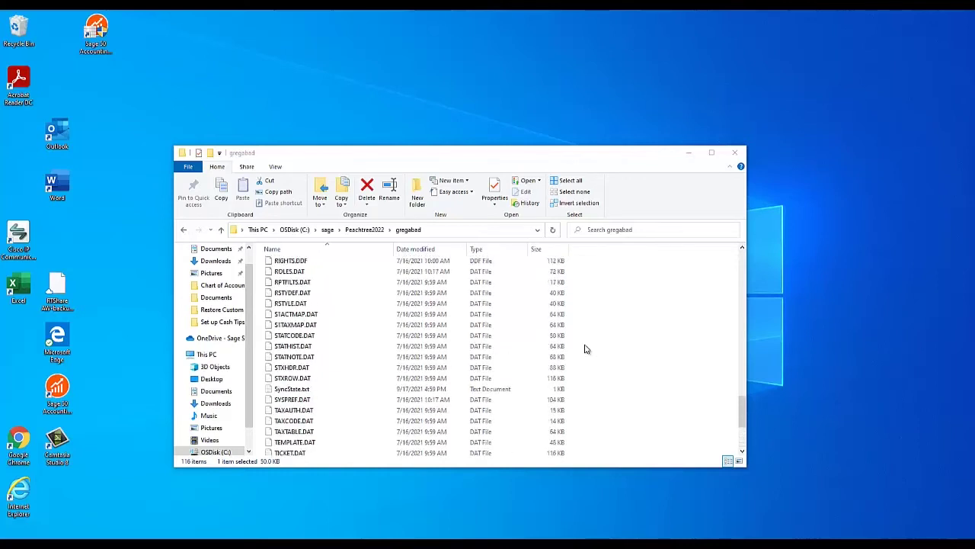
{"action": "scroll", "coordinate": [586, 349], "scroll_direction": "up", "scroll_amount": 7}
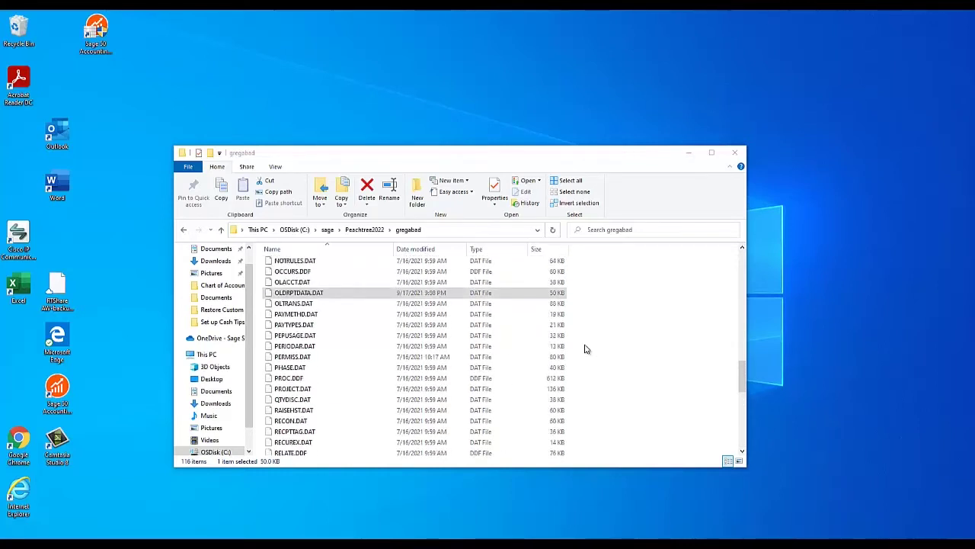
{"action": "scroll", "coordinate": [586, 349], "scroll_direction": "up", "scroll_amount": 7}
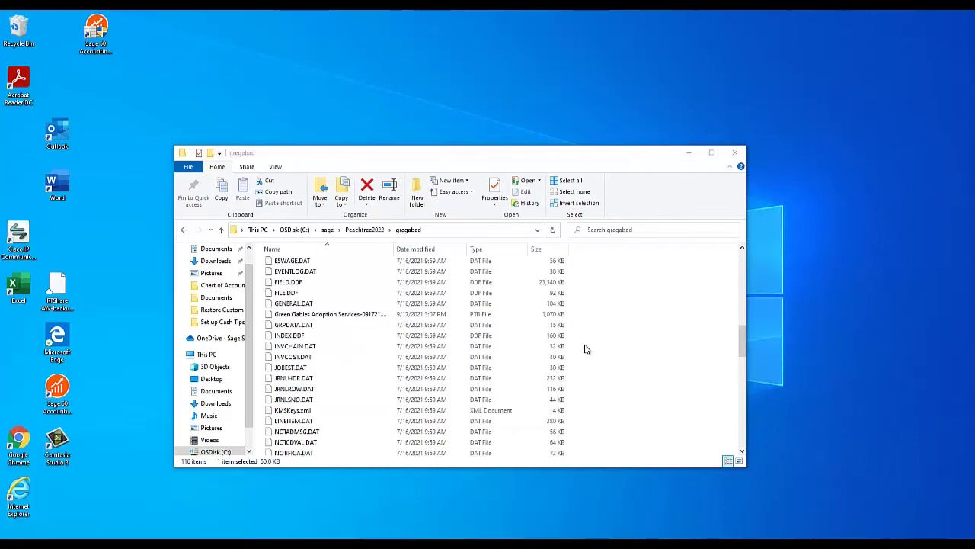
{"action": "scroll", "coordinate": [586, 349], "scroll_direction": "up", "scroll_amount": 1}
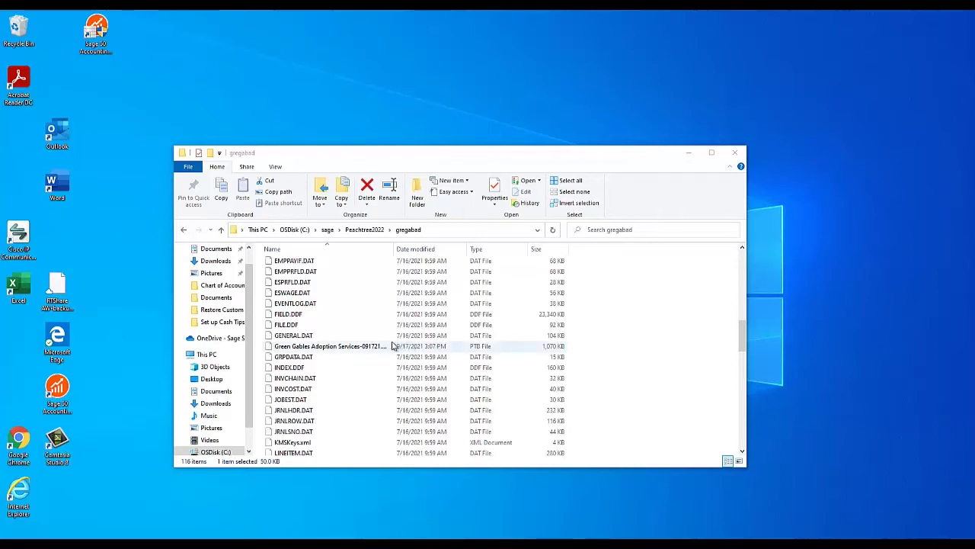
{"action": "left_click", "coordinate": [336, 346]}
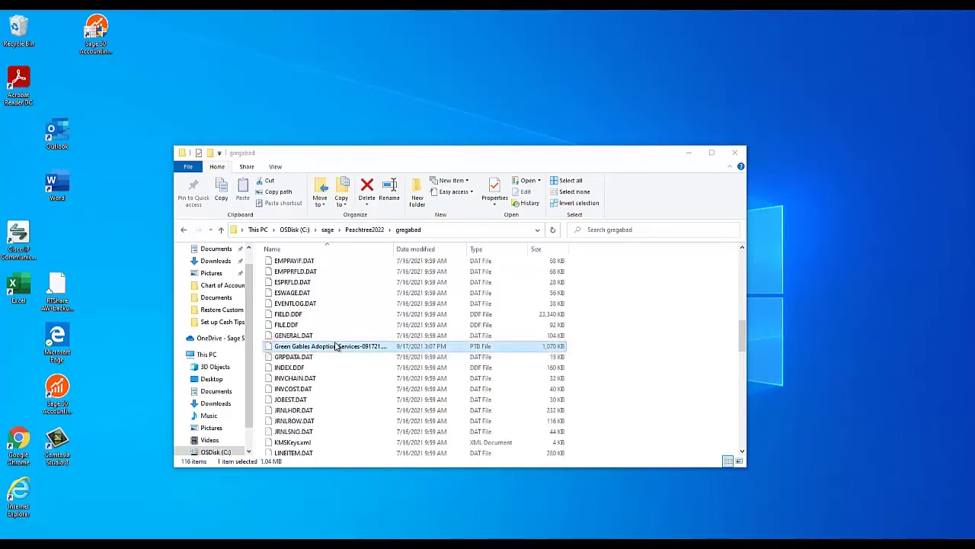
{"action": "left_click", "coordinate": [336, 346]}
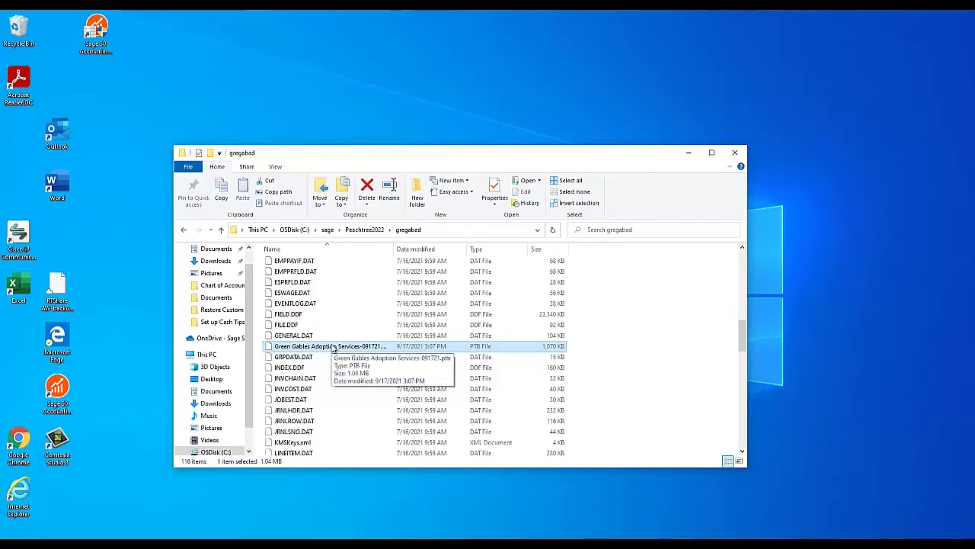
{"action": "right_click", "coordinate": [333, 347]}
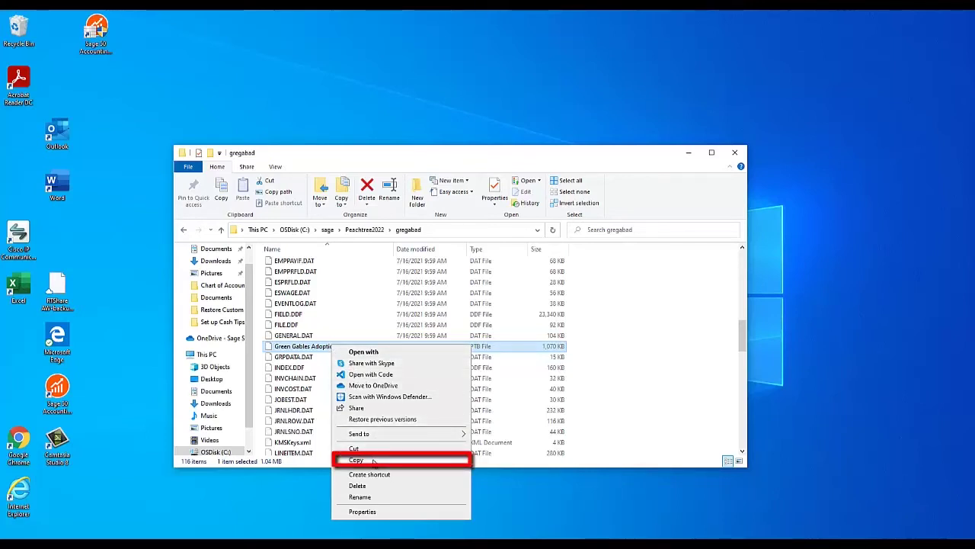
{"action": "left_click", "coordinate": [374, 461]}
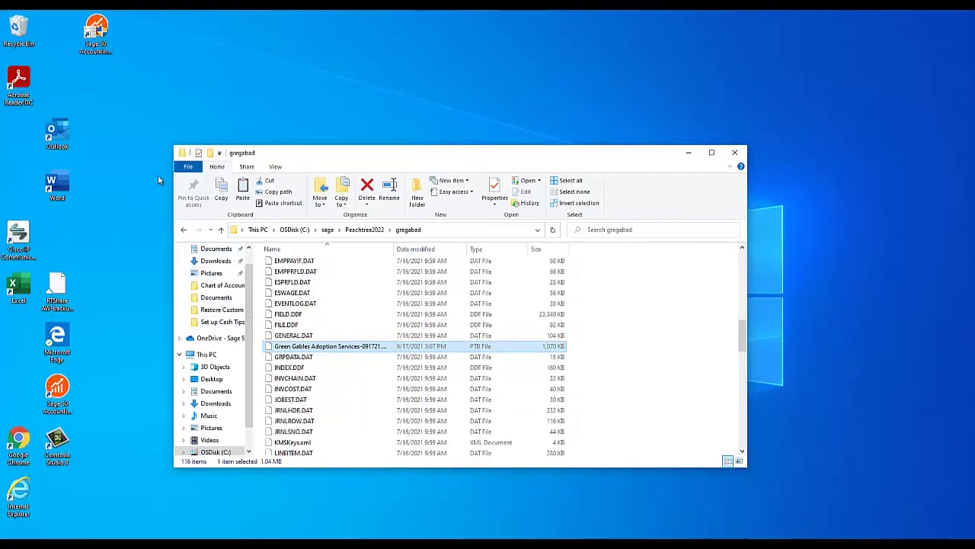
{"action": "right_click", "coordinate": [111, 90]}
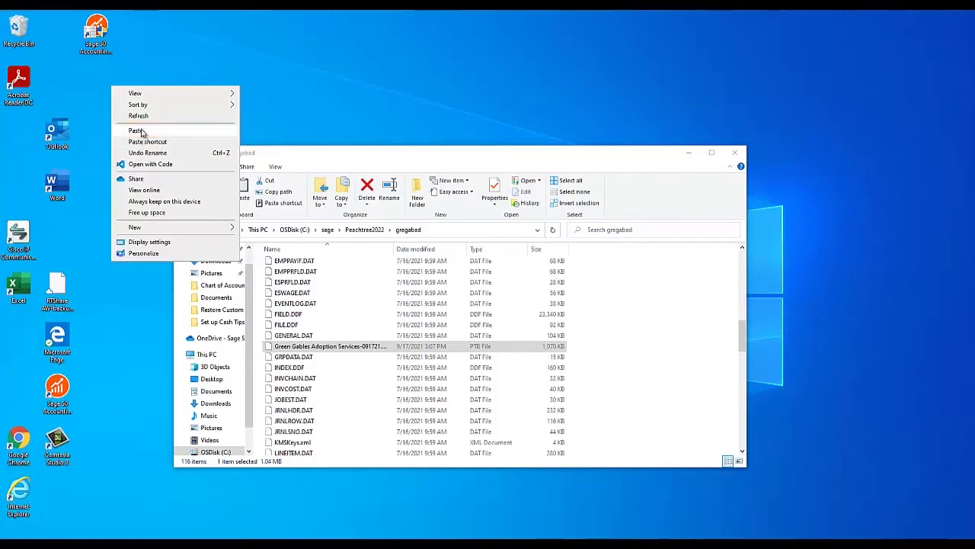
{"action": "left_click", "coordinate": [141, 131]}
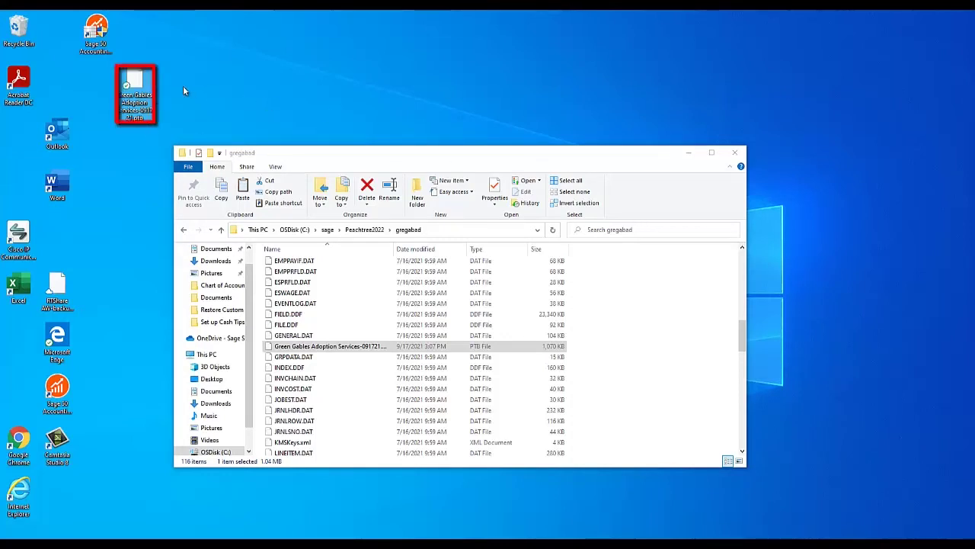
- Rename the desktop copy of the backup as Green Gables Adoption Services-091721.zip, accepting the extension change
{"action": "right_click", "coordinate": [139, 101]}
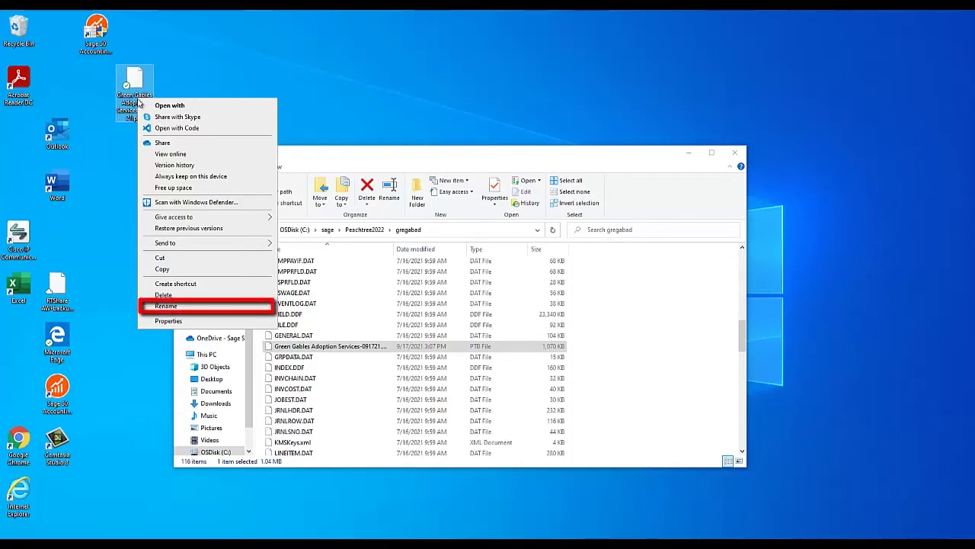
{"action": "left_click", "coordinate": [166, 306]}
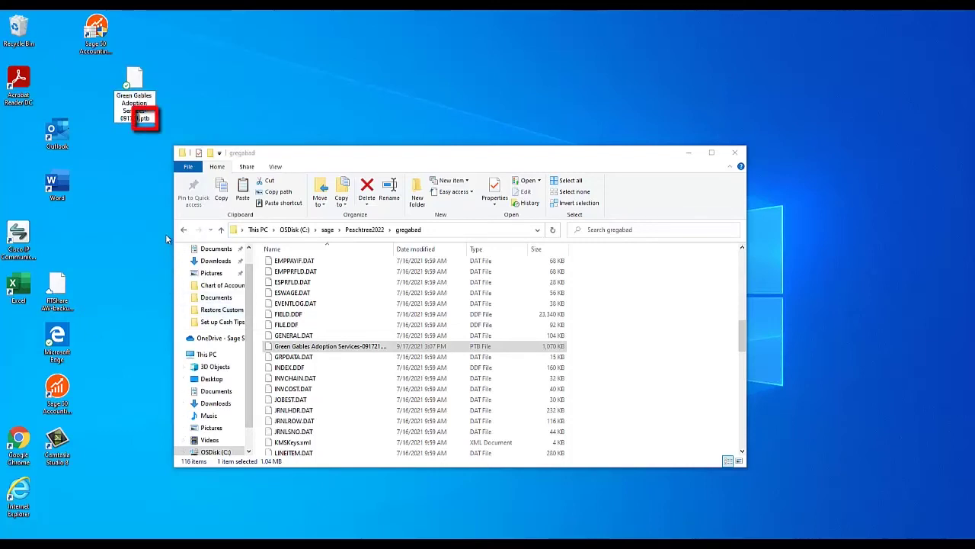
{"action": "key", "text": "BackSpace"}
{"action": "key", "text": "BackSpace"}
{"action": "key", "text": "BackSpace"}
{"action": "key", "text": "BackSpace"}
{"action": "type", "text": "zip"}
{"action": "key", "text": "Return"}
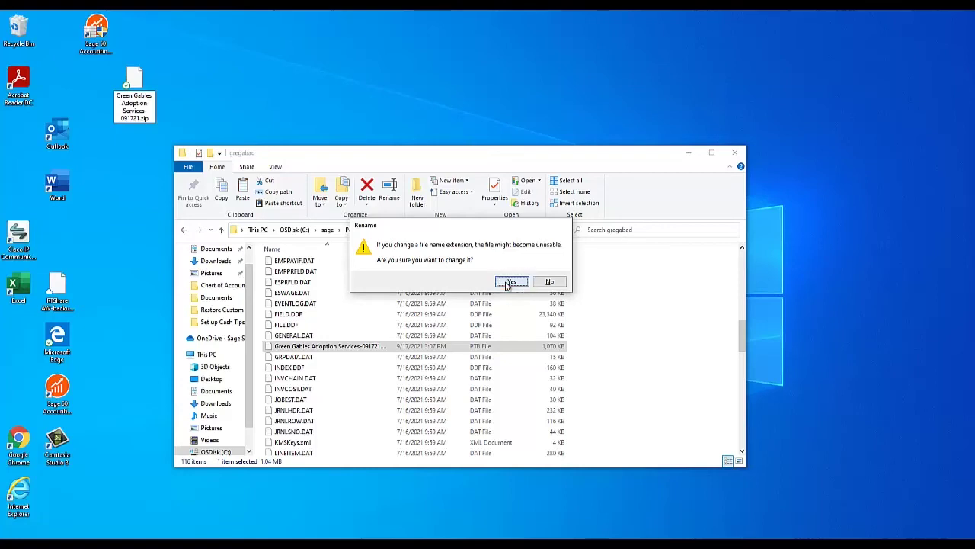
{"action": "left_click", "coordinate": [508, 282]}
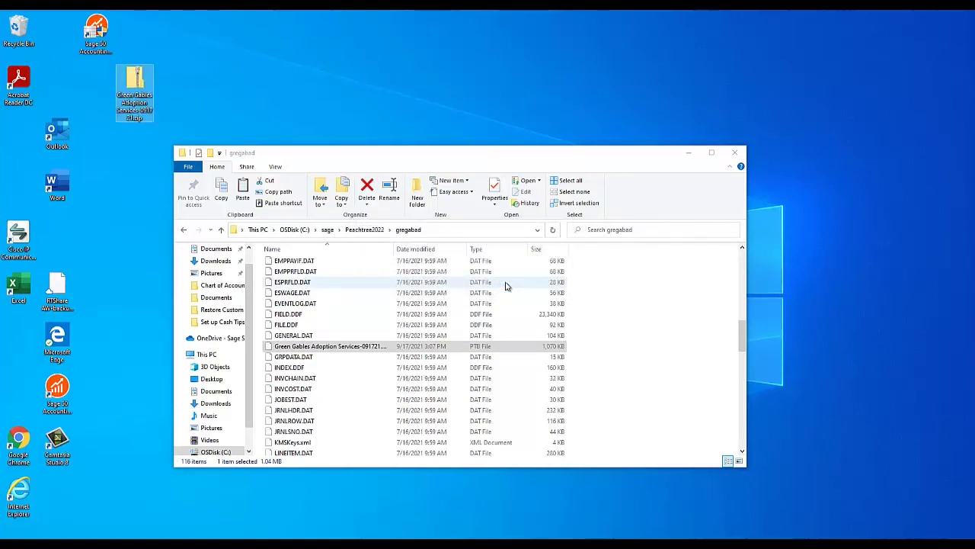
- Extract the zipped backup into the Green Gables Adoption Services-091721 folder on the desktop
{"action": "right_click", "coordinate": [138, 93]}
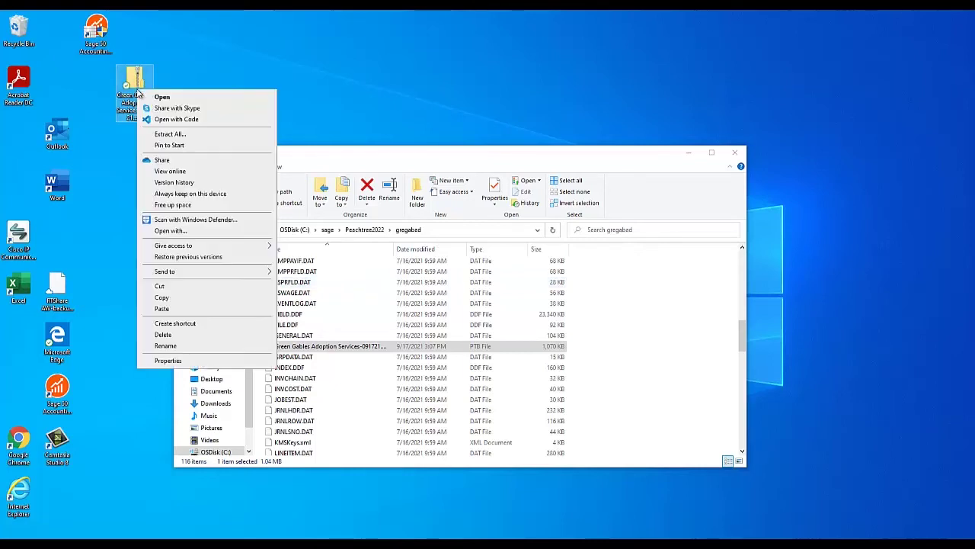
{"action": "left_click", "coordinate": [189, 135]}
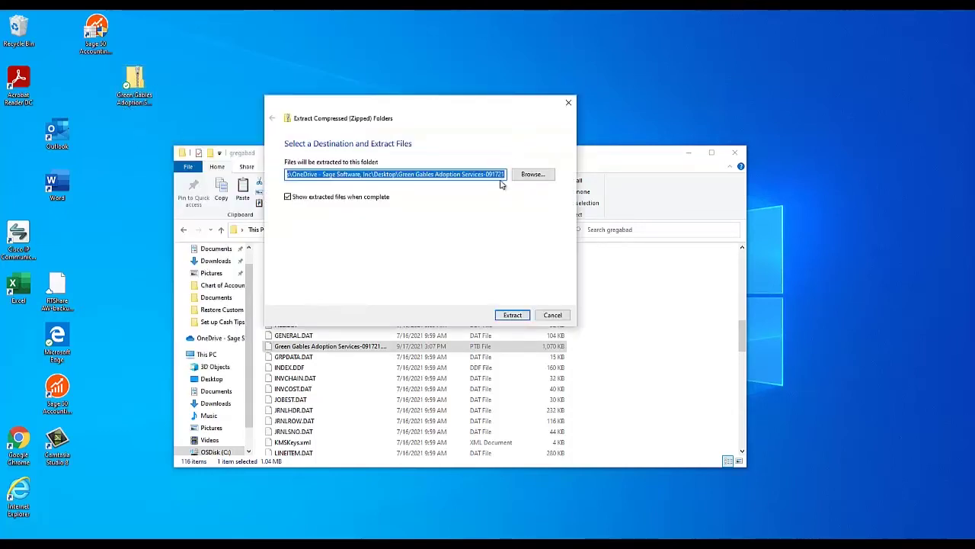
{"action": "left_click", "coordinate": [513, 315]}
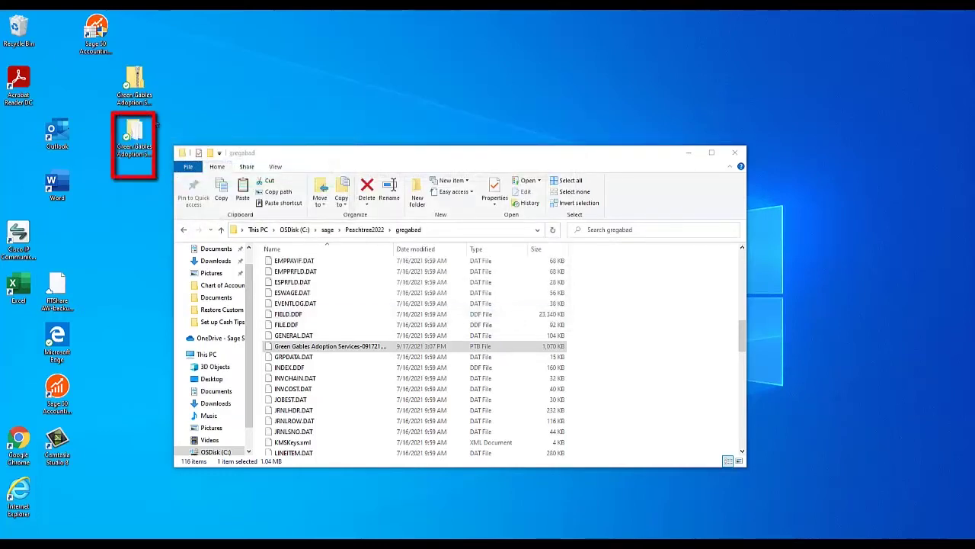
- Open the extracted Green Gables Adoption Services-091721 folder and copy its RPTDATA.DAT file
{"action": "left_click", "coordinate": [135, 156]}
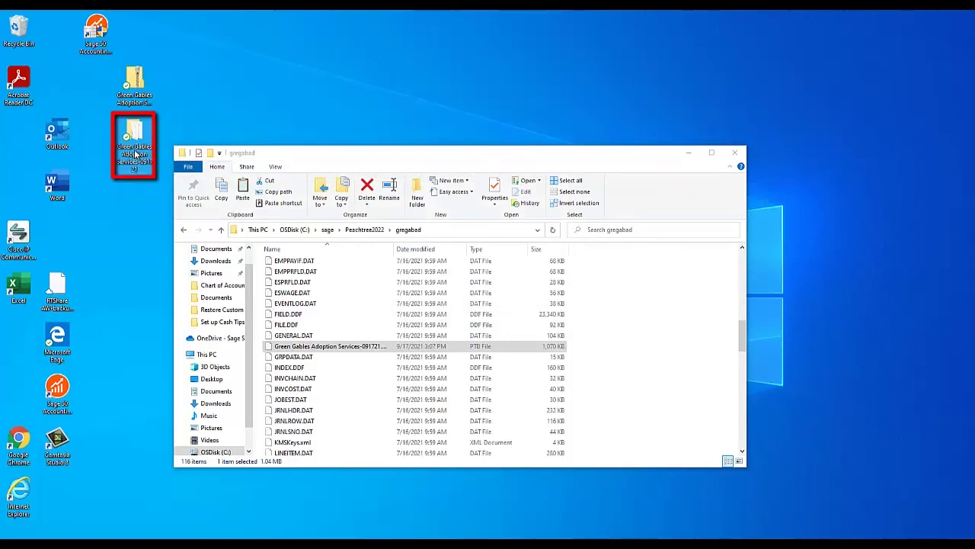
{"action": "double_click", "coordinate": [135, 155]}
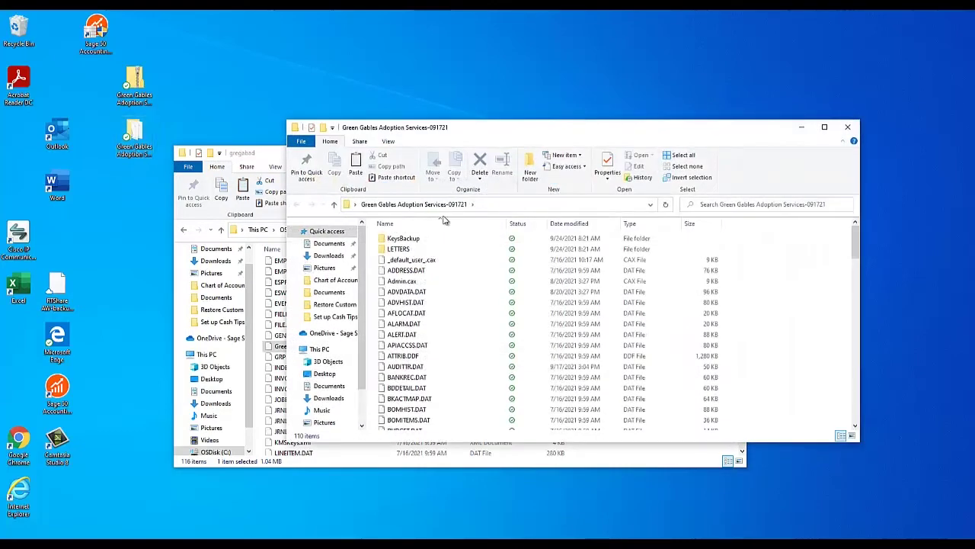
{"action": "scroll", "coordinate": [558, 311], "scroll_direction": "down", "scroll_amount": 5}
{"action": "scroll", "coordinate": [559, 311], "scroll_direction": "up", "scroll_amount": 5}
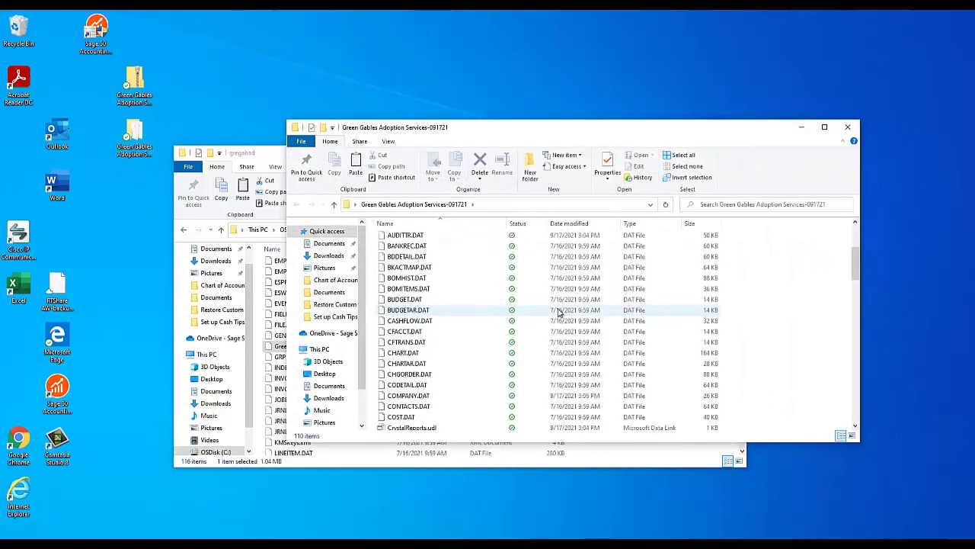
{"action": "scroll", "coordinate": [559, 311], "scroll_direction": "down", "scroll_amount": 5}
{"action": "scroll", "coordinate": [559, 311], "scroll_direction": "down", "scroll_amount": 5}
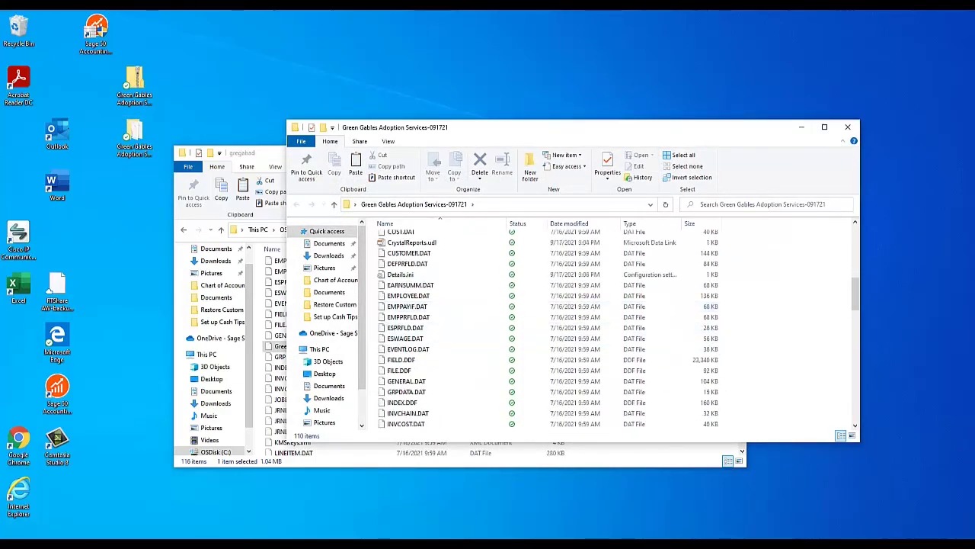
{"action": "scroll", "coordinate": [640, 326], "scroll_direction": "down", "scroll_amount": 4}
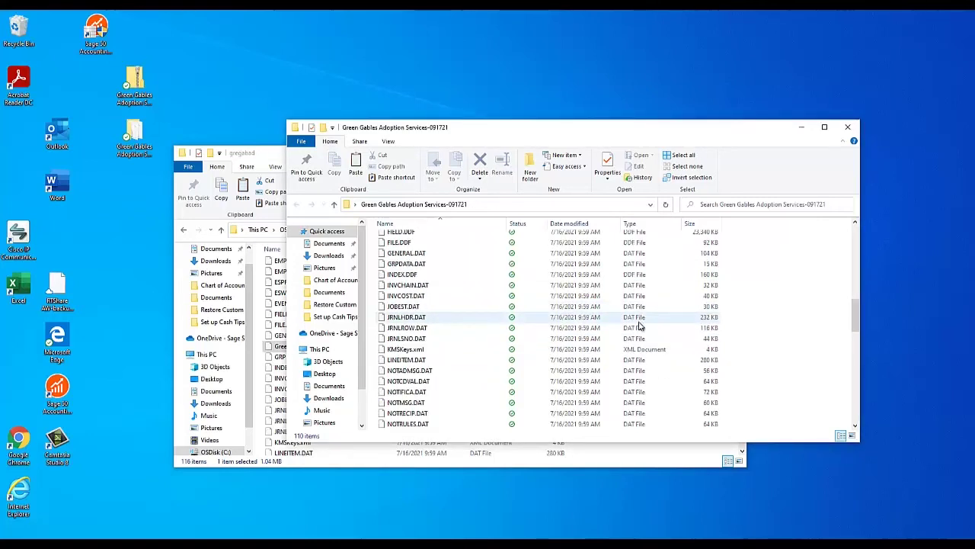
{"action": "scroll", "coordinate": [640, 326], "scroll_direction": "down", "scroll_amount": 7}
{"action": "scroll", "coordinate": [640, 326], "scroll_direction": "down", "scroll_amount": 1}
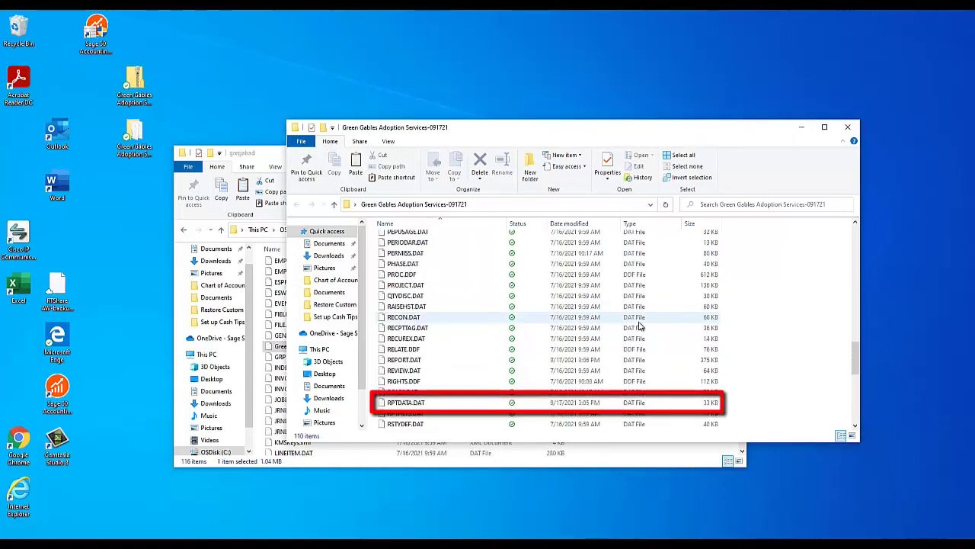
{"action": "left_click", "coordinate": [471, 403]}
{"action": "right_click", "coordinate": [471, 403]}
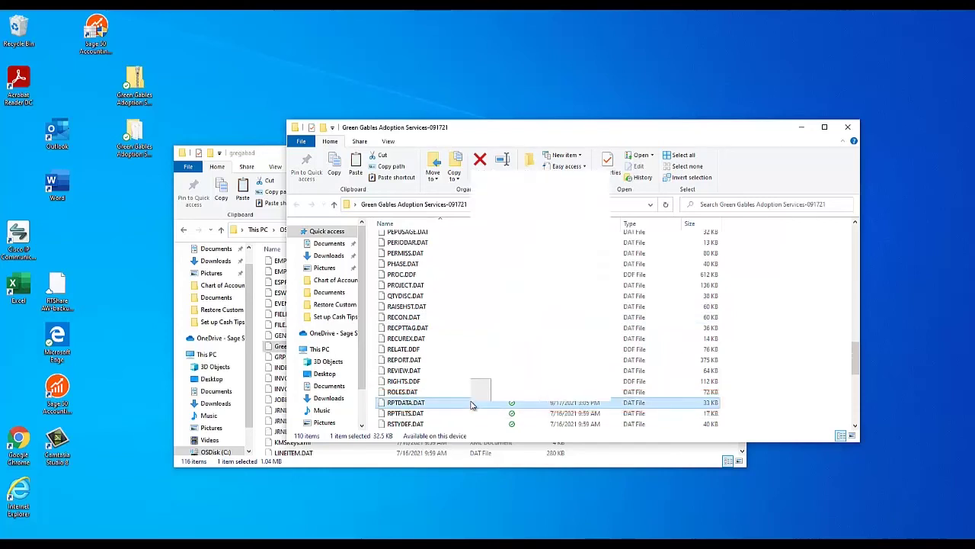
{"action": "left_click", "coordinate": [502, 342]}
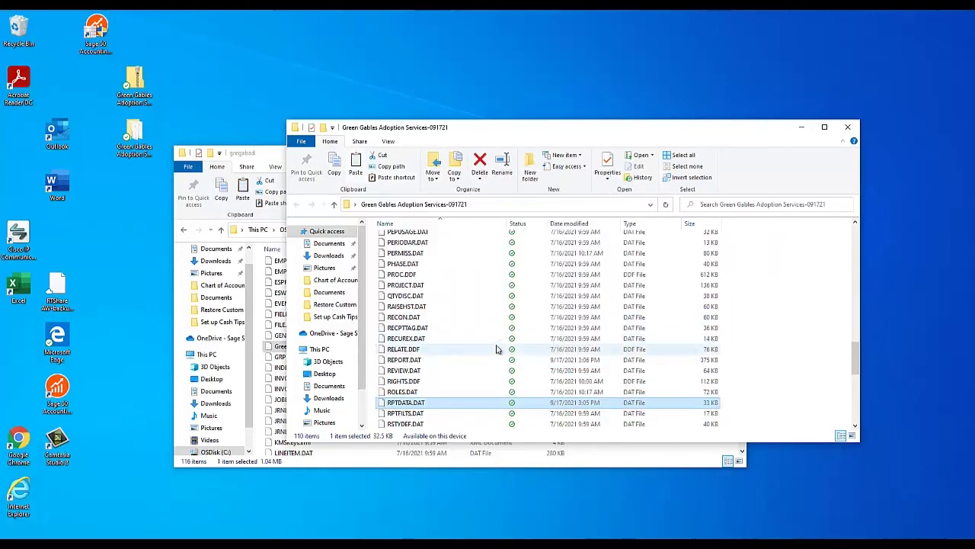
- Paste the copied RPTDATA.DAT into the gregabad company data folder
{"action": "left_click", "coordinate": [259, 156]}
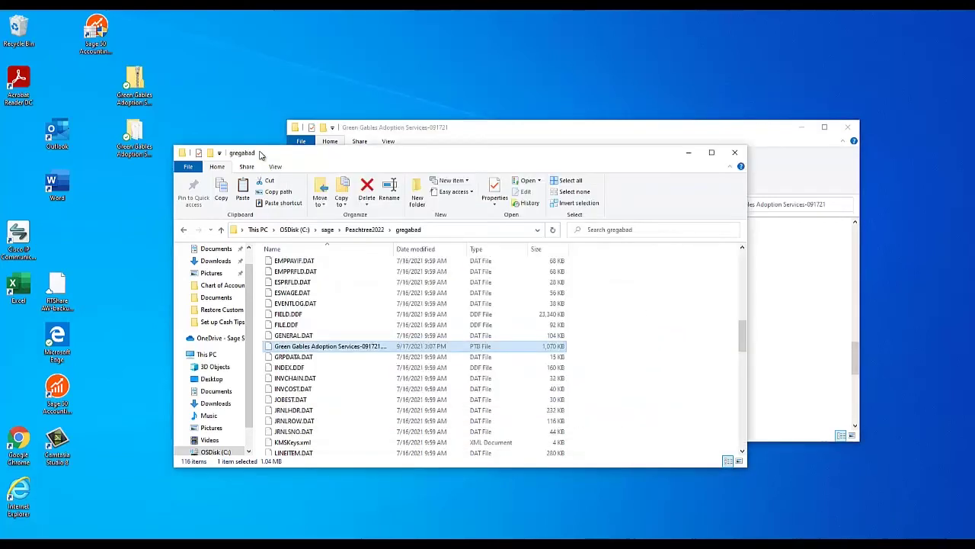
{"action": "left_click", "coordinate": [662, 368]}
{"action": "right_click", "coordinate": [662, 368]}
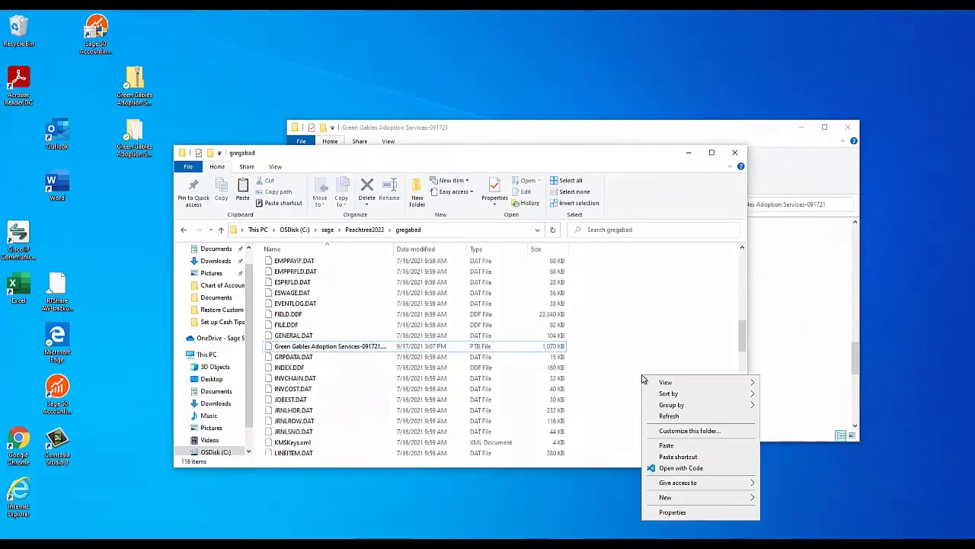
{"action": "left_click", "coordinate": [680, 445]}
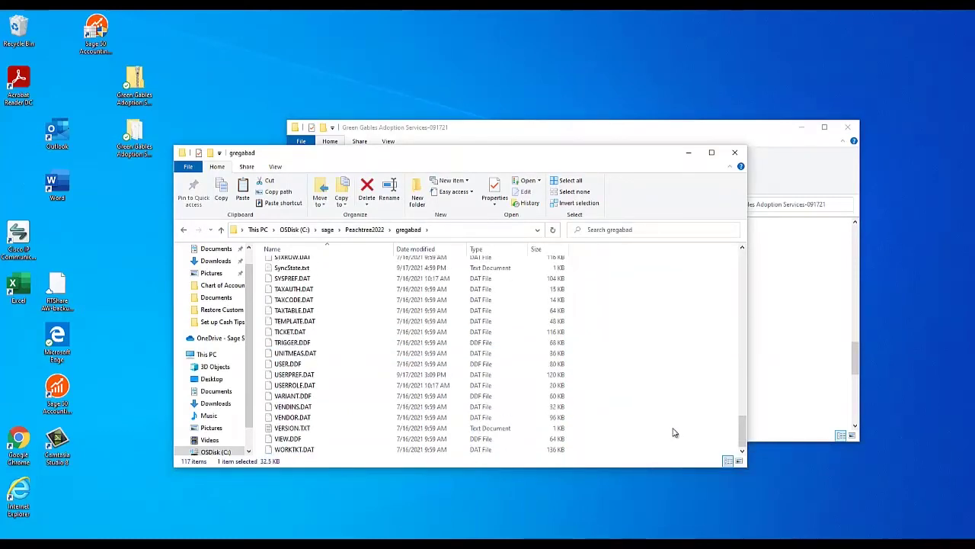
{"action": "scroll", "coordinate": [639, 407], "scroll_direction": "up", "scroll_amount": 4}
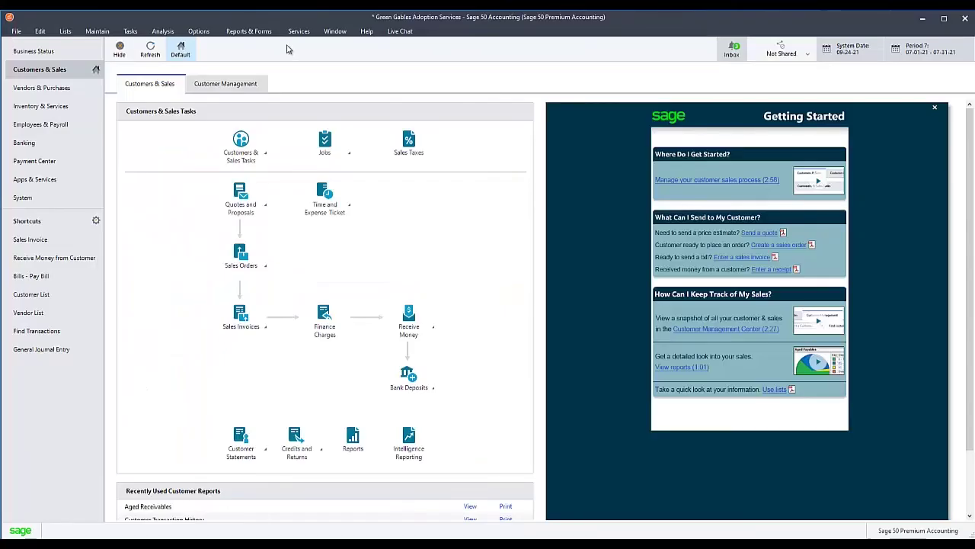
- Check the Accounts Receivable report list in Sage 50 for the custom report, close the list and minimize the program
{"action": "left_click", "coordinate": [248, 31]}
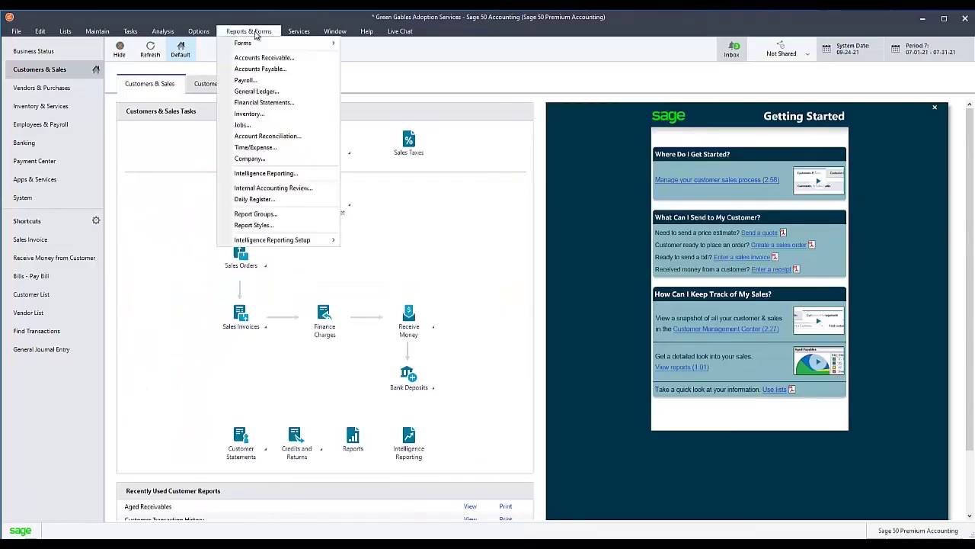
{"action": "left_click", "coordinate": [259, 61]}
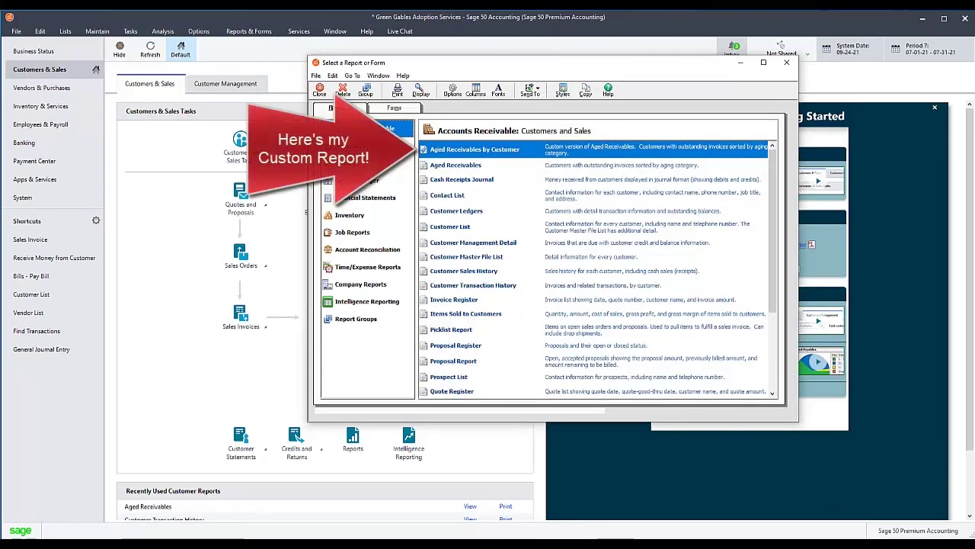
{"action": "left_click", "coordinate": [786, 62]}
{"action": "left_click", "coordinate": [922, 17]}
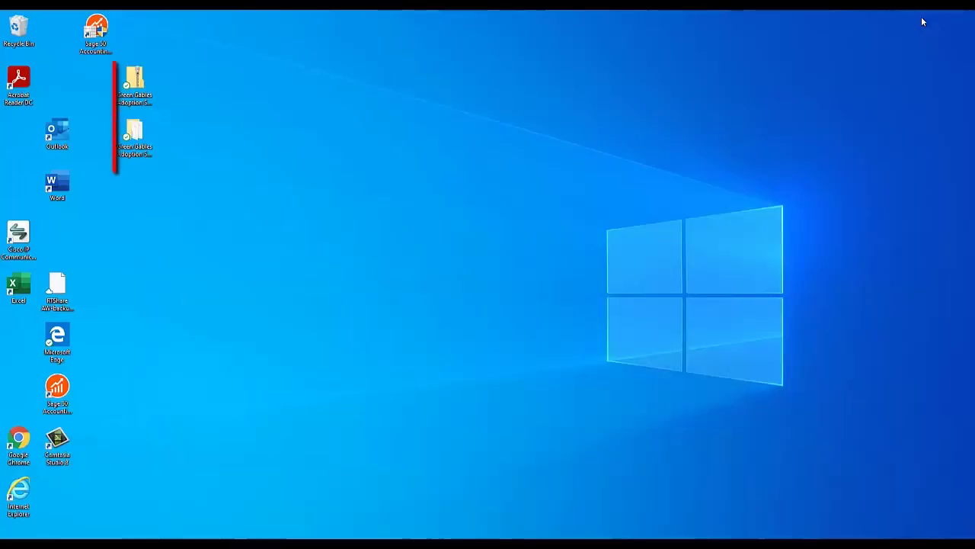
- Delete the extracted Green Gables Adoption Services-091721 folder and the zipped backup from the desktop
{"action": "right_click", "coordinate": [129, 135]}
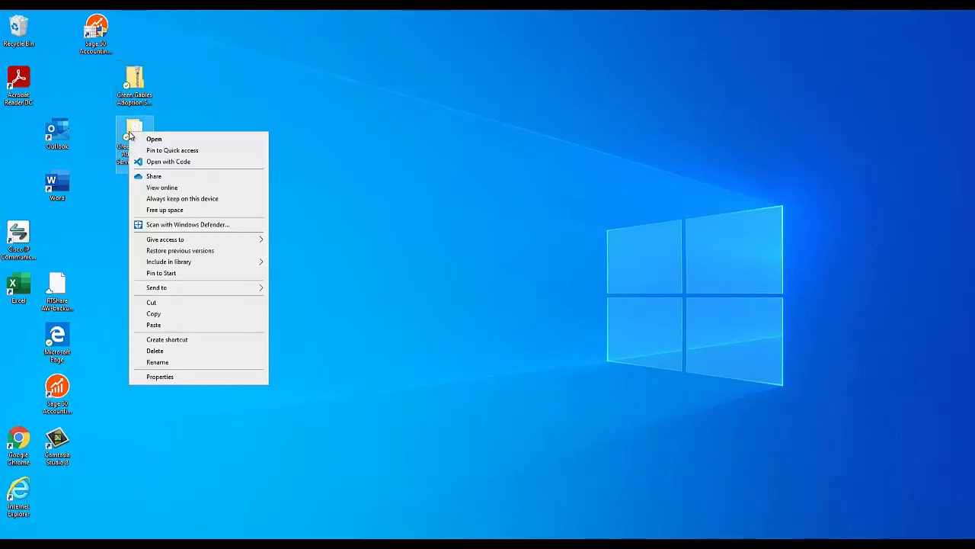
{"action": "left_click", "coordinate": [193, 353]}
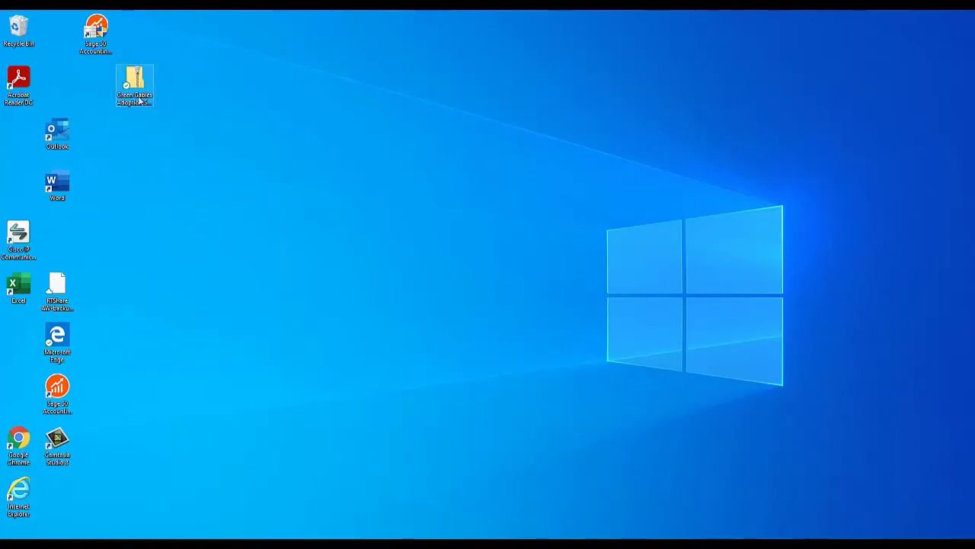
{"action": "right_click", "coordinate": [134, 84]}
{"action": "left_click", "coordinate": [192, 327]}
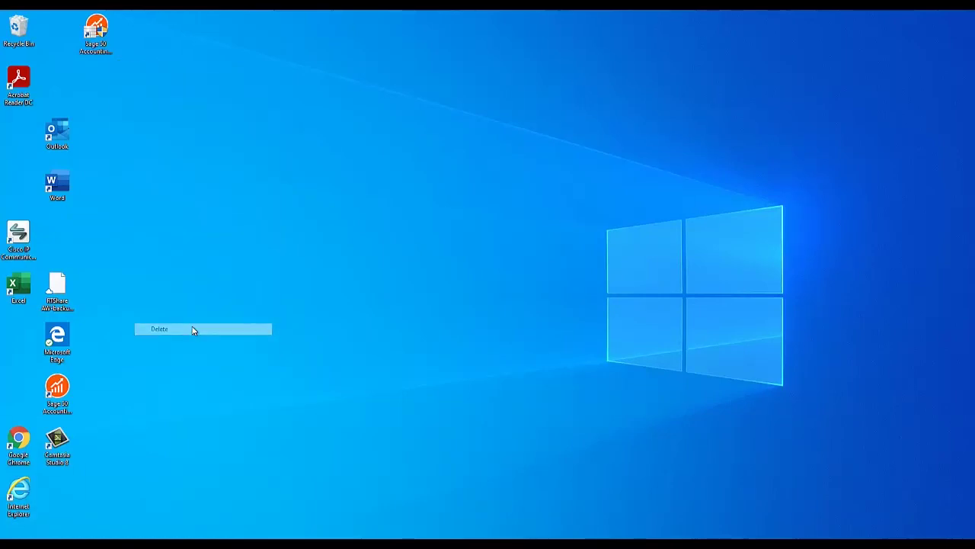